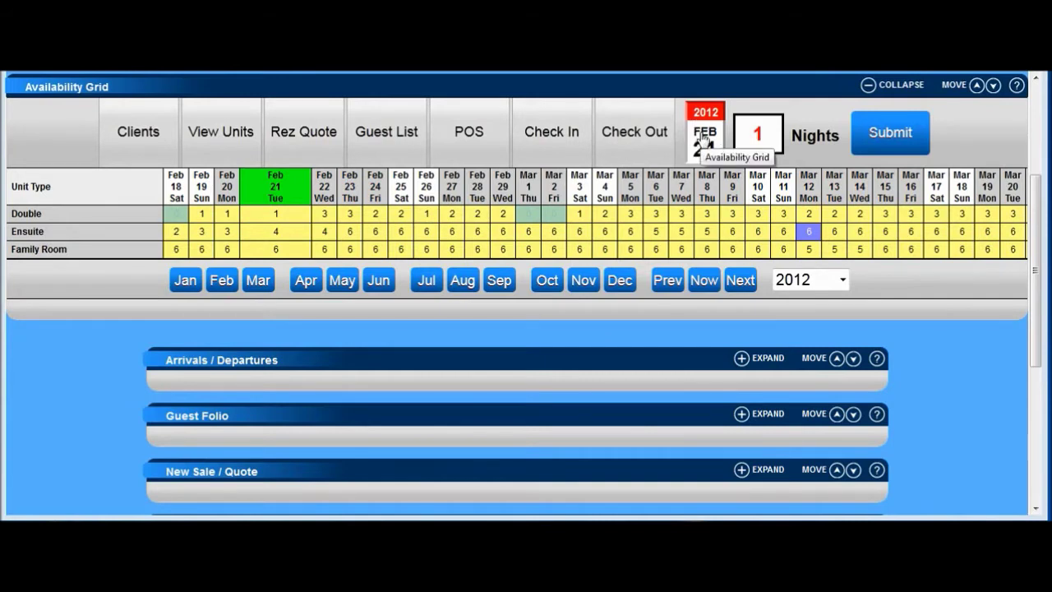
# Request a new booking from the availability grid starting 12 April 2012 for 3 nights
pyautogui.click(703, 141)
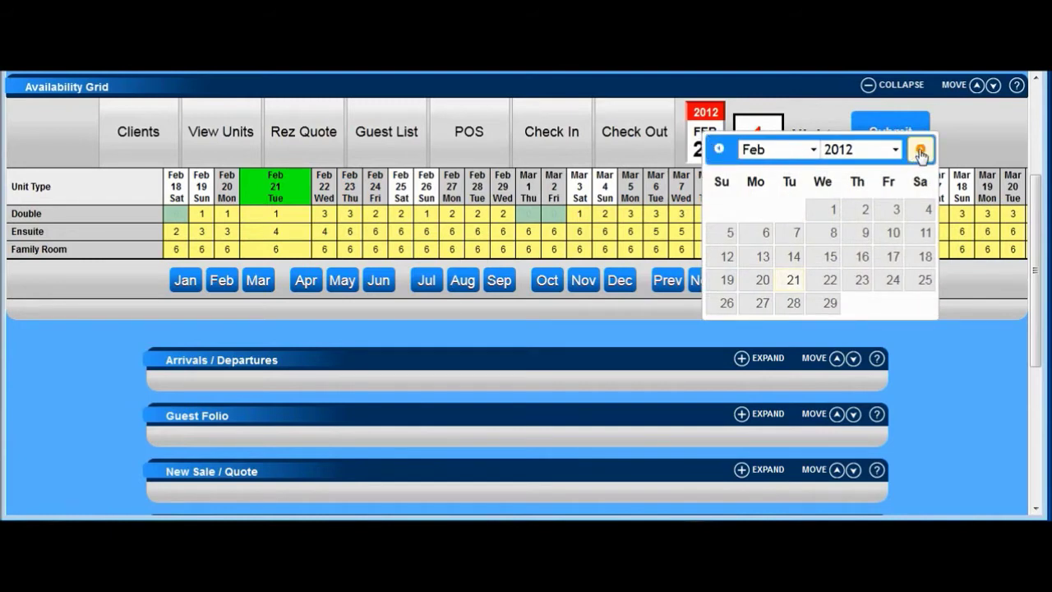
pyautogui.click(918, 152)
pyautogui.click(918, 152)
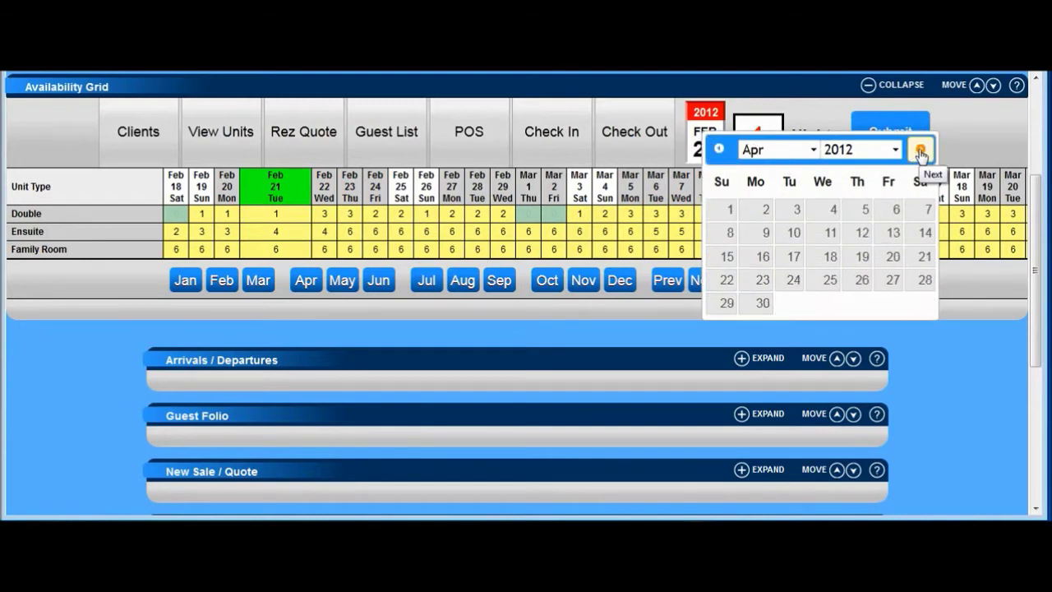
pyautogui.click(861, 234)
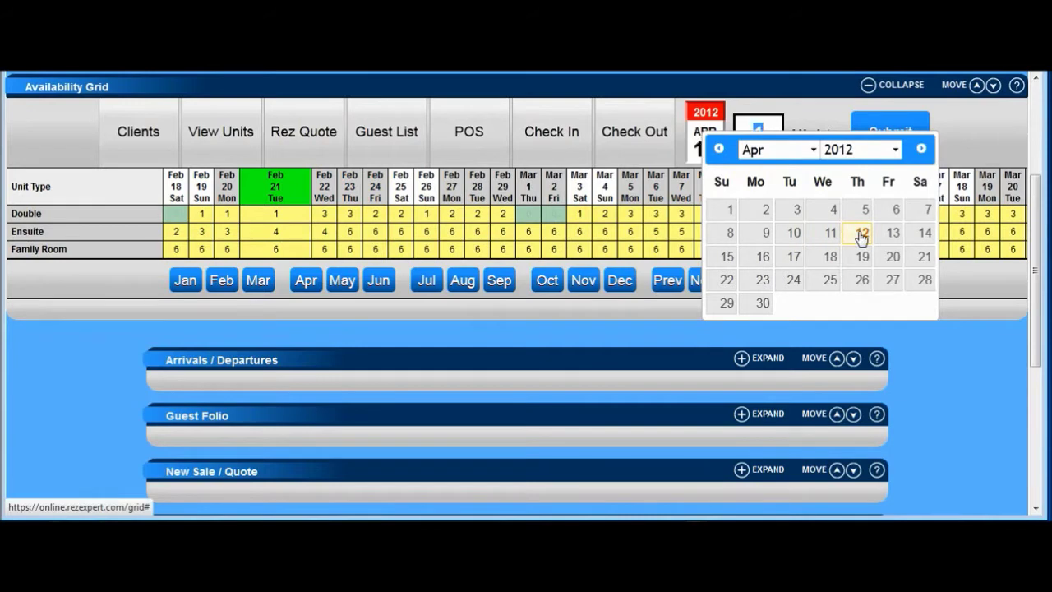
pyautogui.click(860, 234)
pyautogui.write('3')
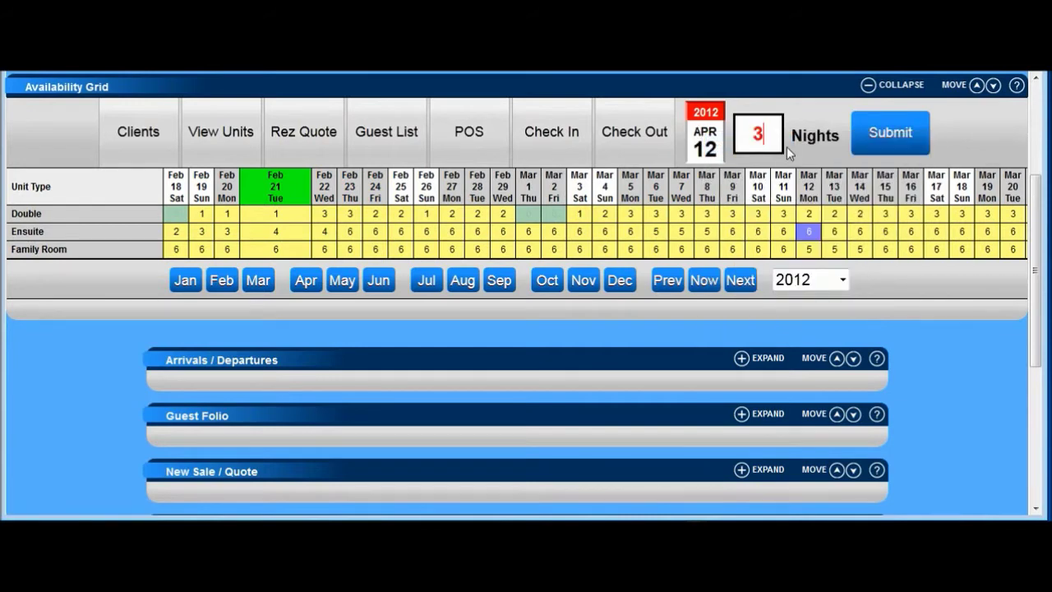
pyautogui.click(894, 134)
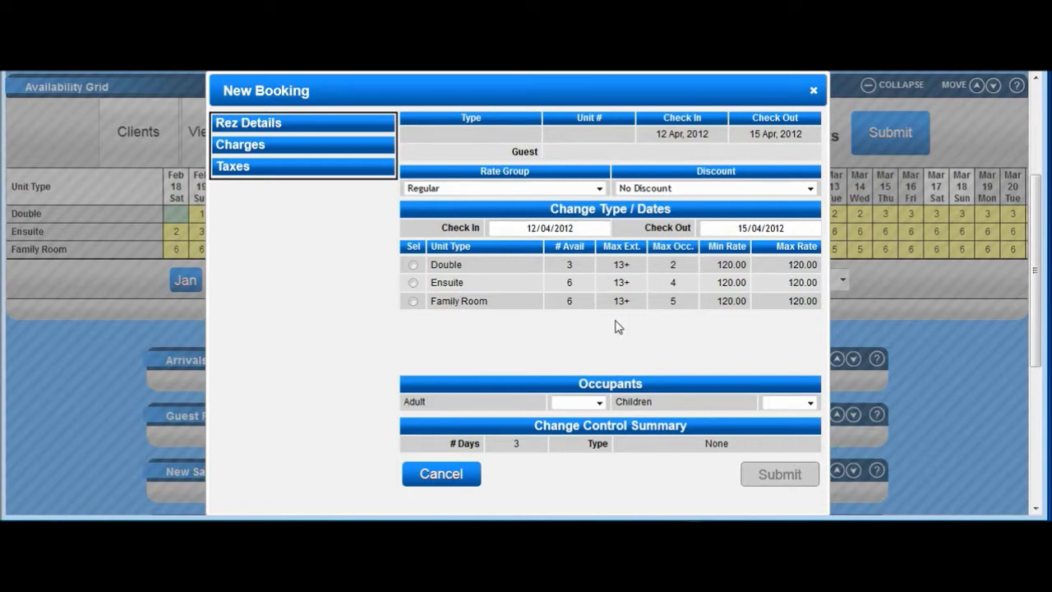
# Submit a Double unit booking at the Regular rate with no discount for 2 adults, using the General 1 Night Rule deposit
pyautogui.click(599, 189)
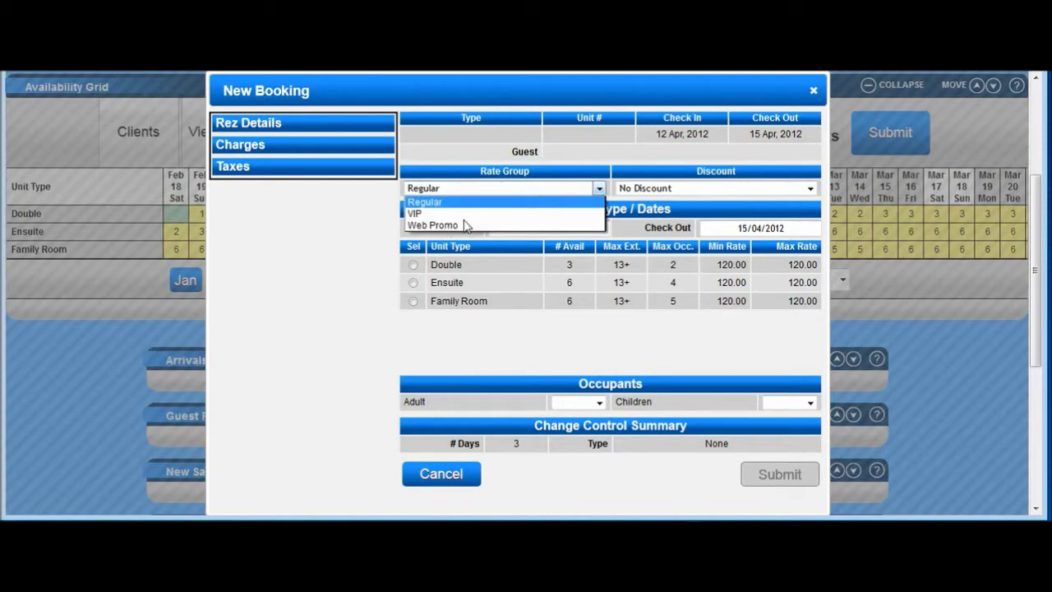
pyautogui.click(757, 189)
pyautogui.click(757, 189)
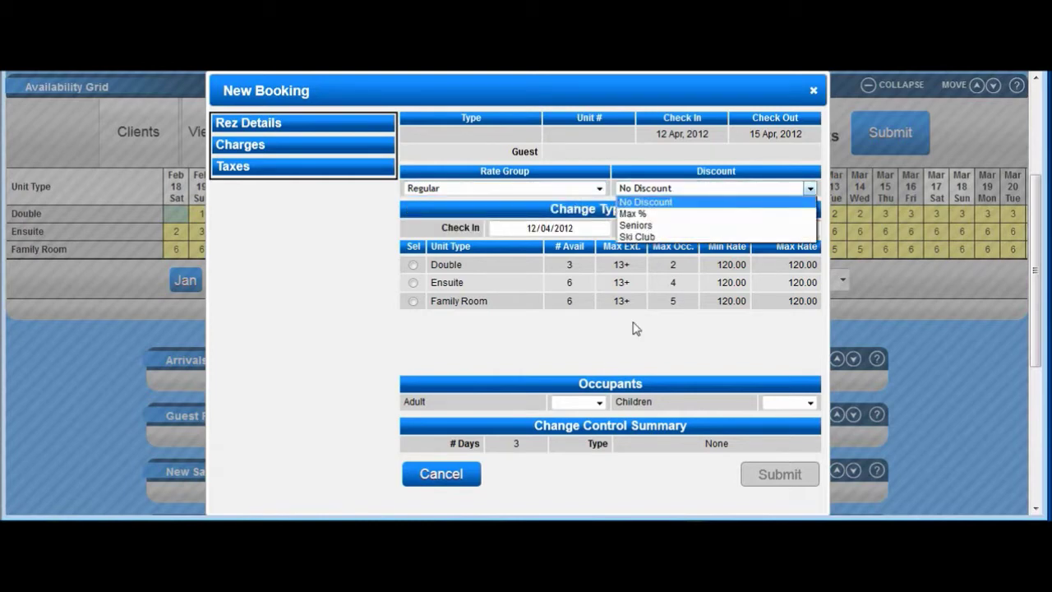
pyautogui.click(606, 344)
pyautogui.click(412, 264)
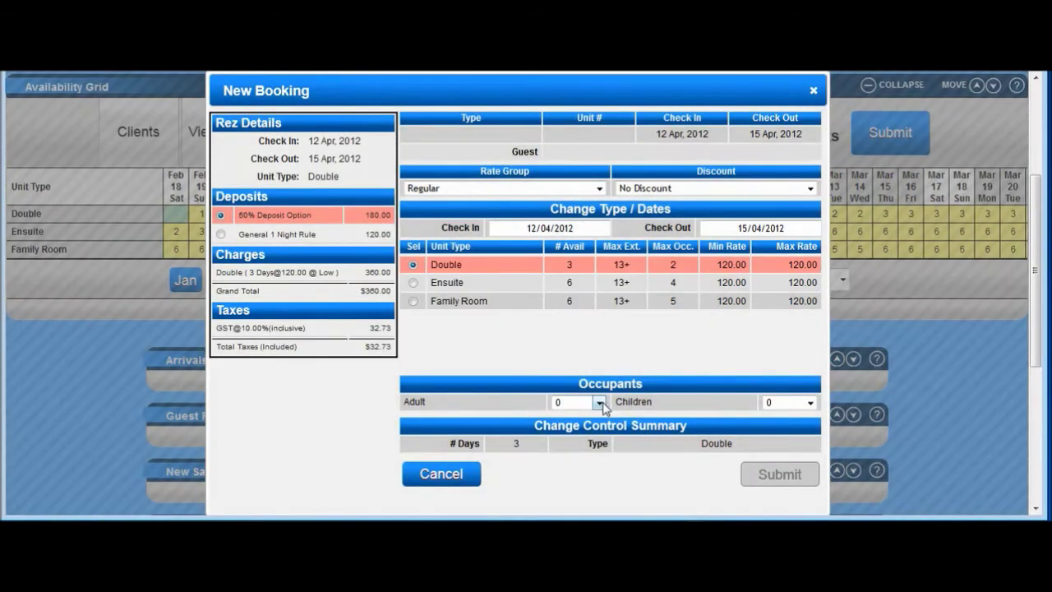
pyautogui.click(602, 402)
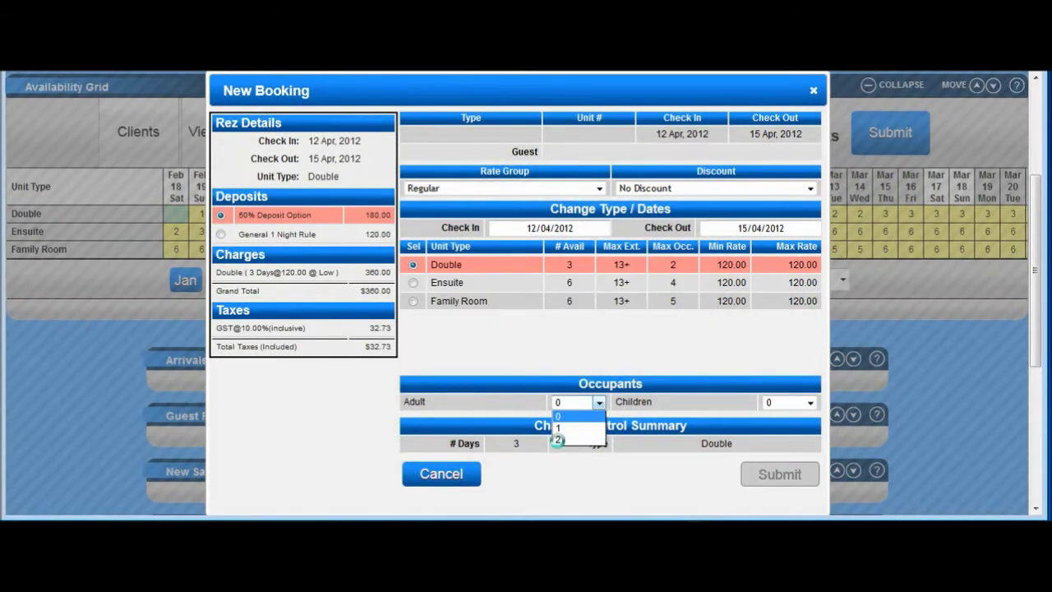
pyautogui.click(559, 438)
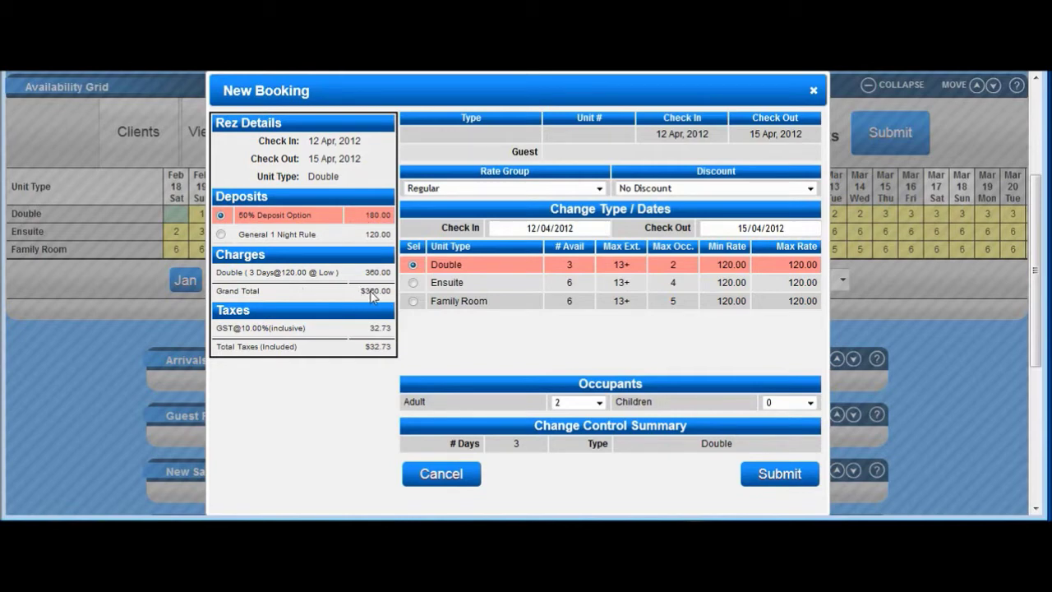
pyautogui.click(221, 235)
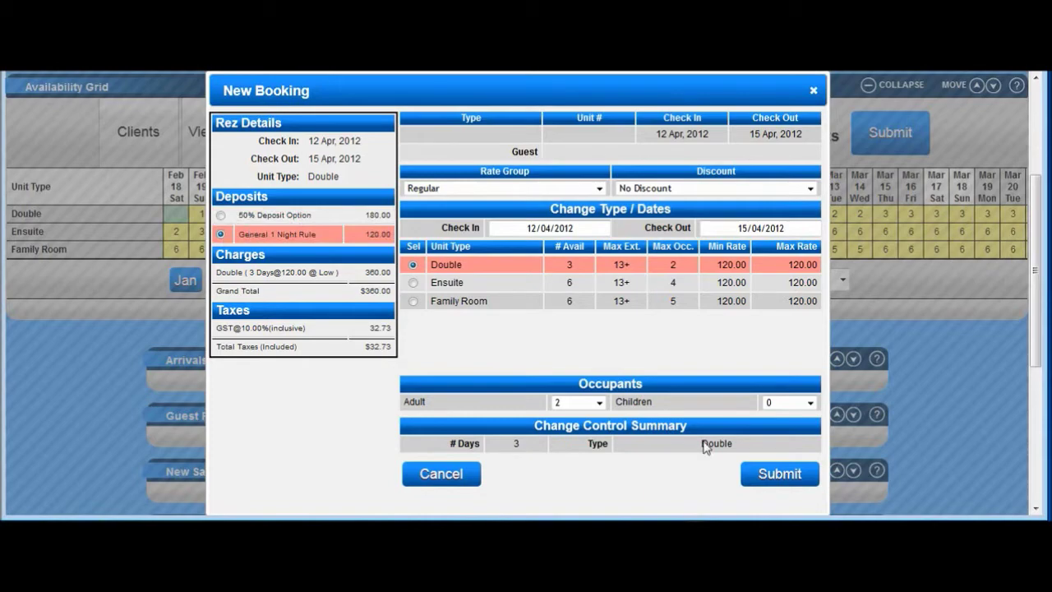
pyautogui.click(764, 473)
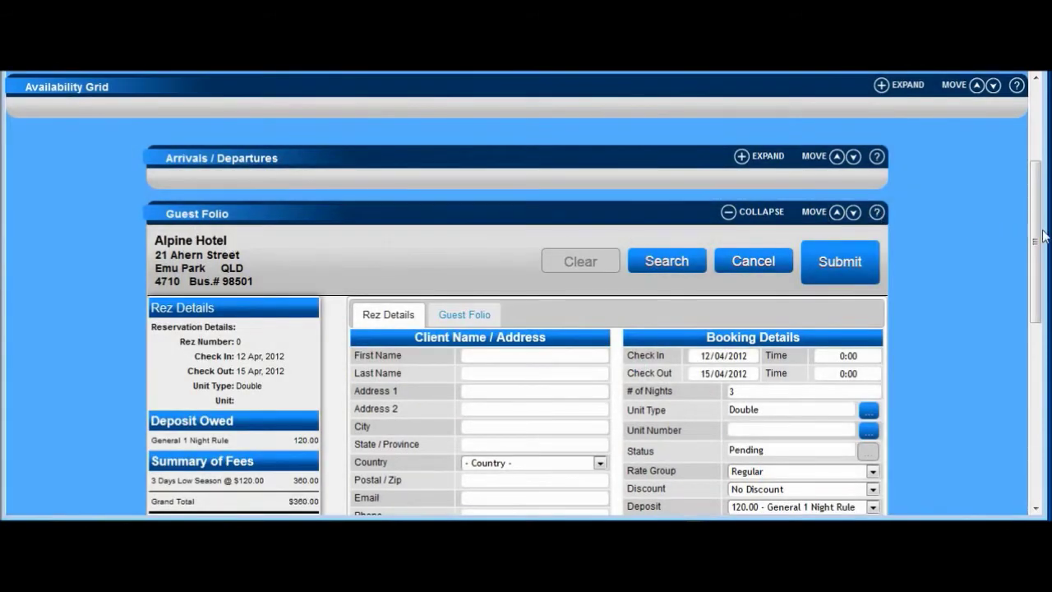
# Search person clients with "c" as the client name and load the second listed client into the reservation
pyautogui.moveTo(1037, 236); pyautogui.dragTo(1038, 275)
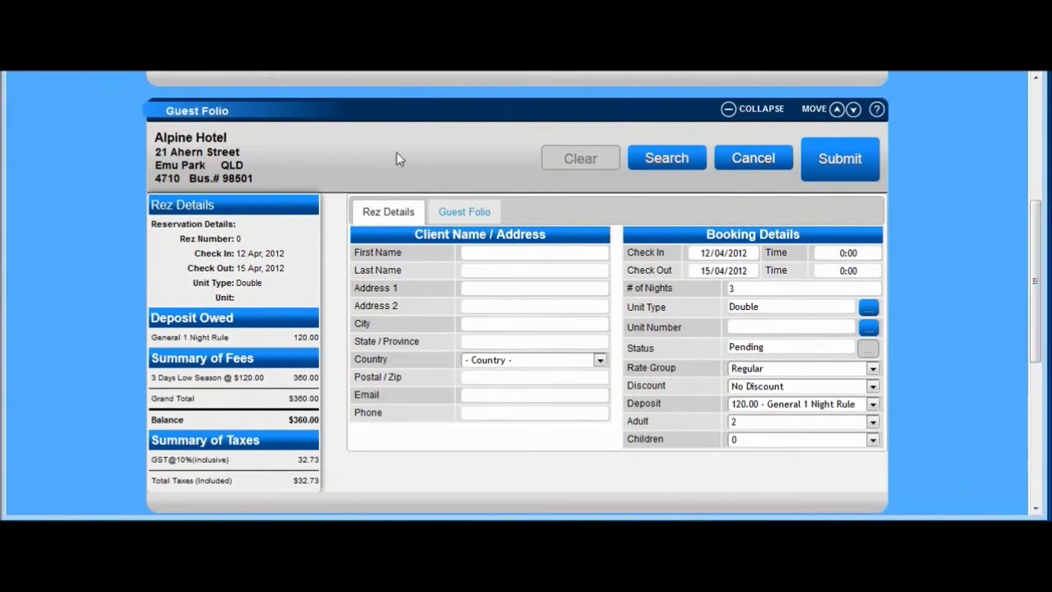
pyautogui.click(666, 159)
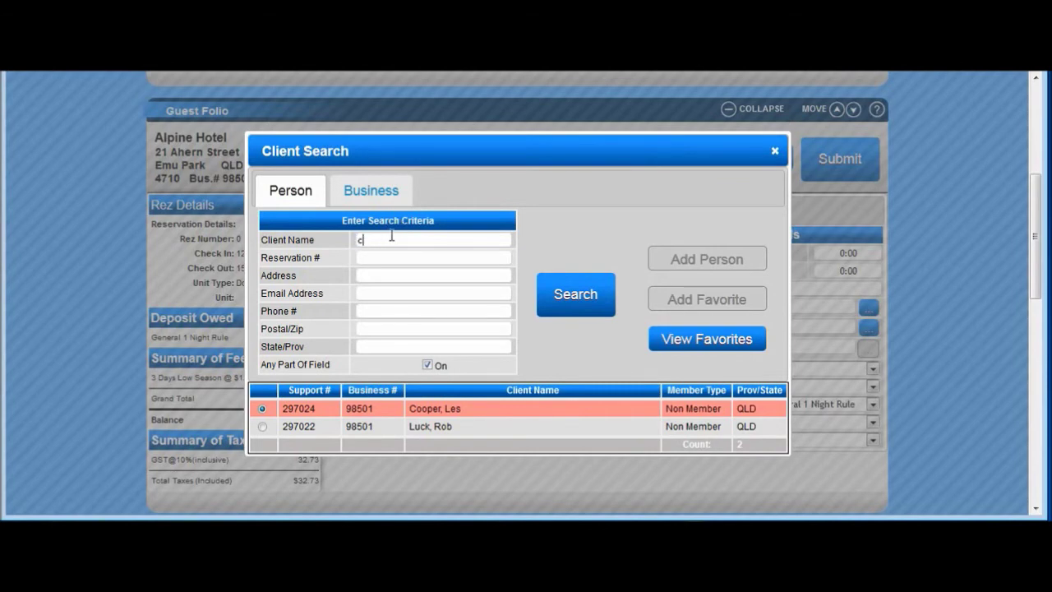
pyautogui.press('Return')
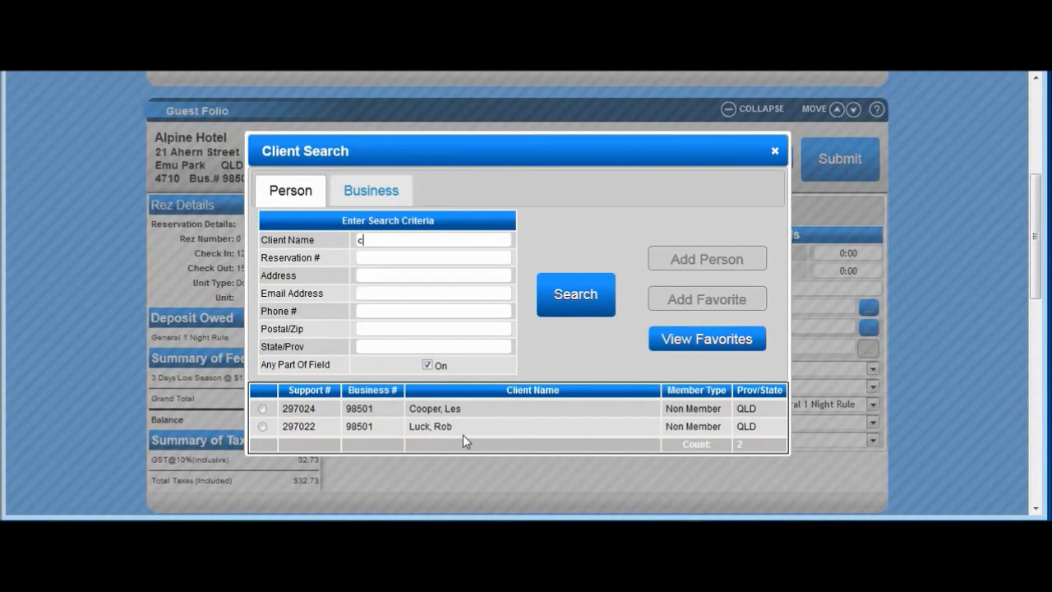
pyautogui.click(262, 426)
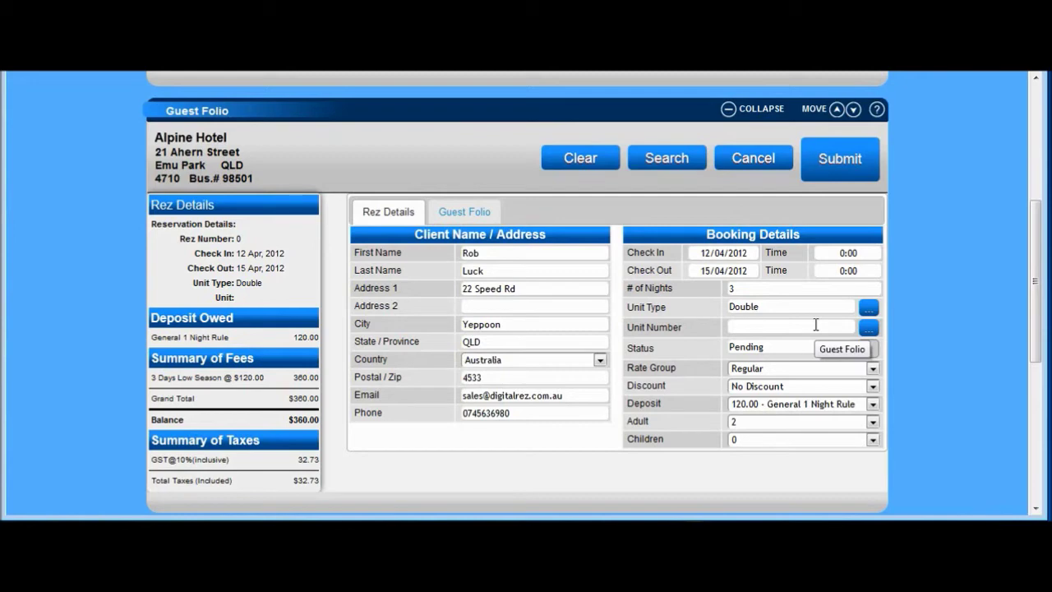
# Check which units are available, leave the unit number unassigned, and submit the reservation
pyautogui.click(868, 329)
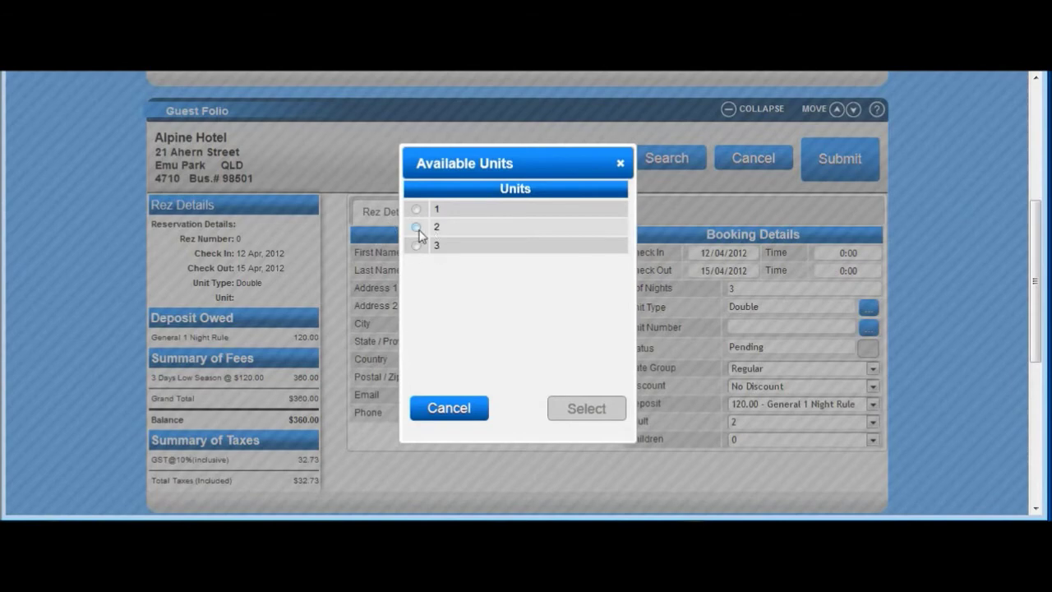
pyautogui.click(458, 410)
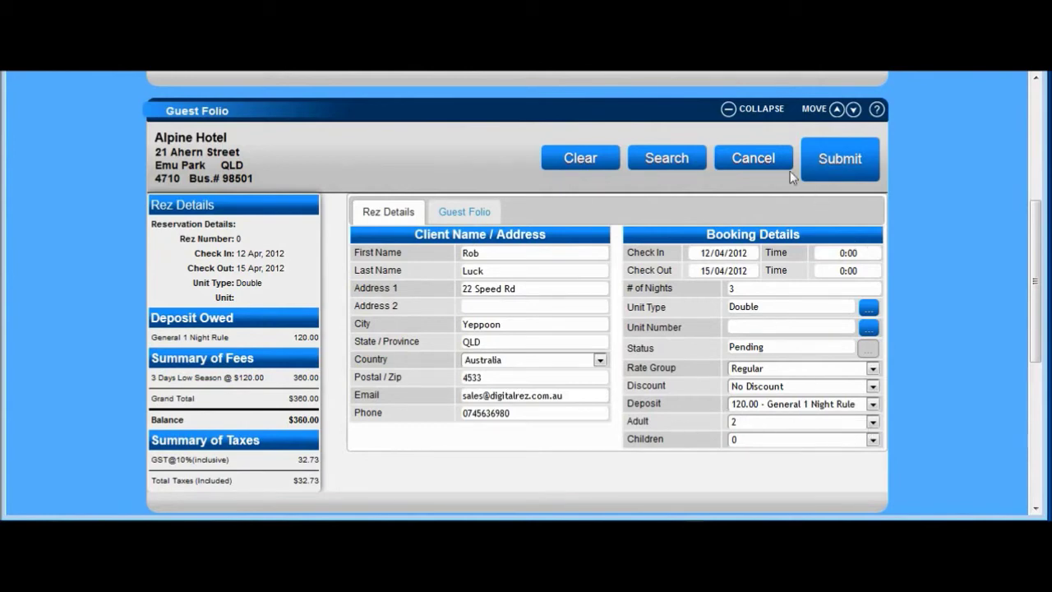
pyautogui.click(827, 164)
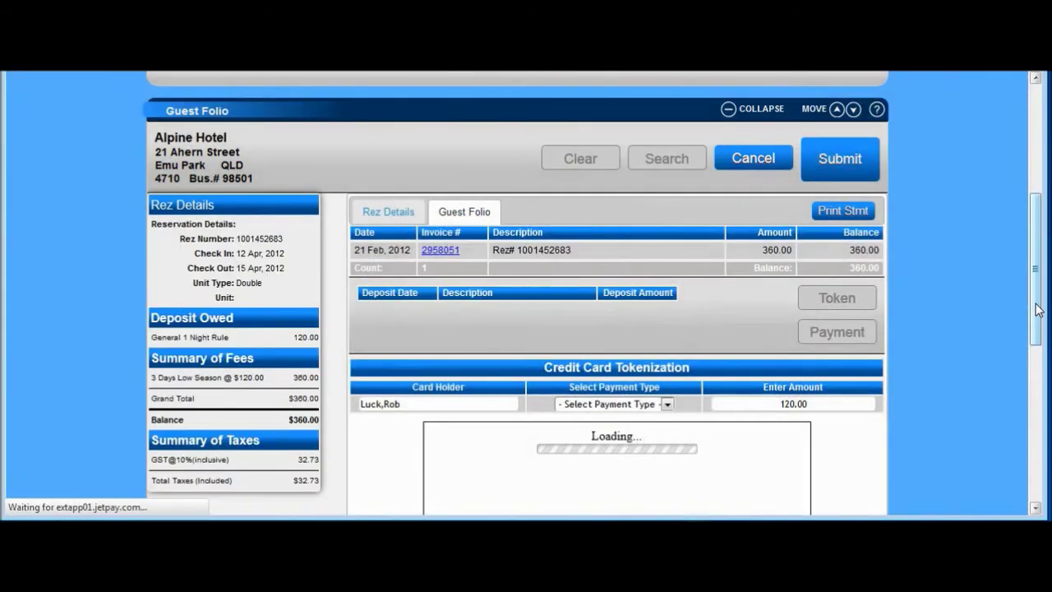
# Set the payment type to Visa for the credit card tokenization
pyautogui.moveTo(1037, 309); pyautogui.dragTo(1037, 361)
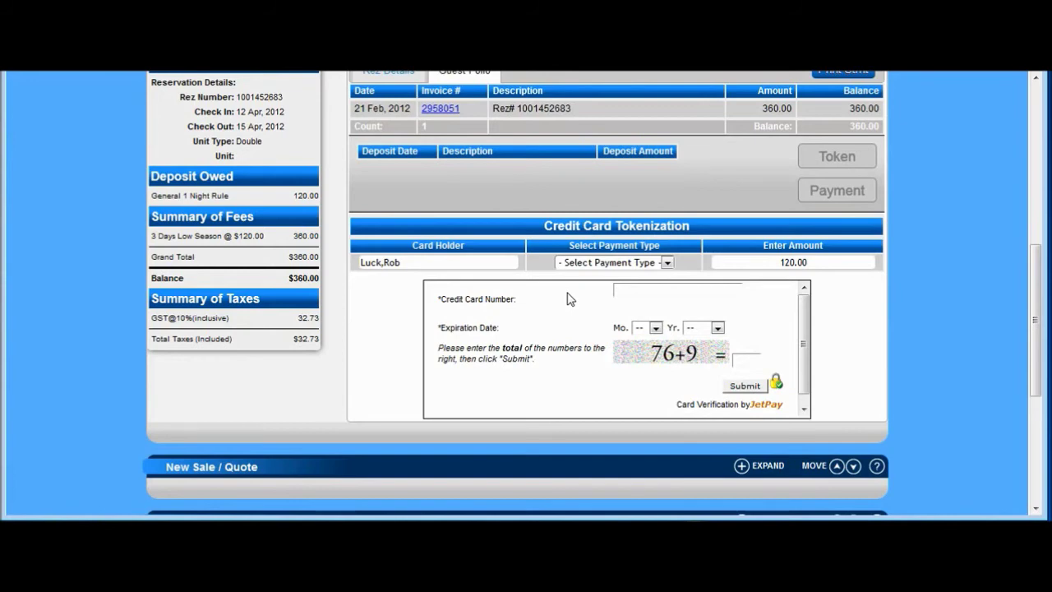
pyautogui.click(666, 262)
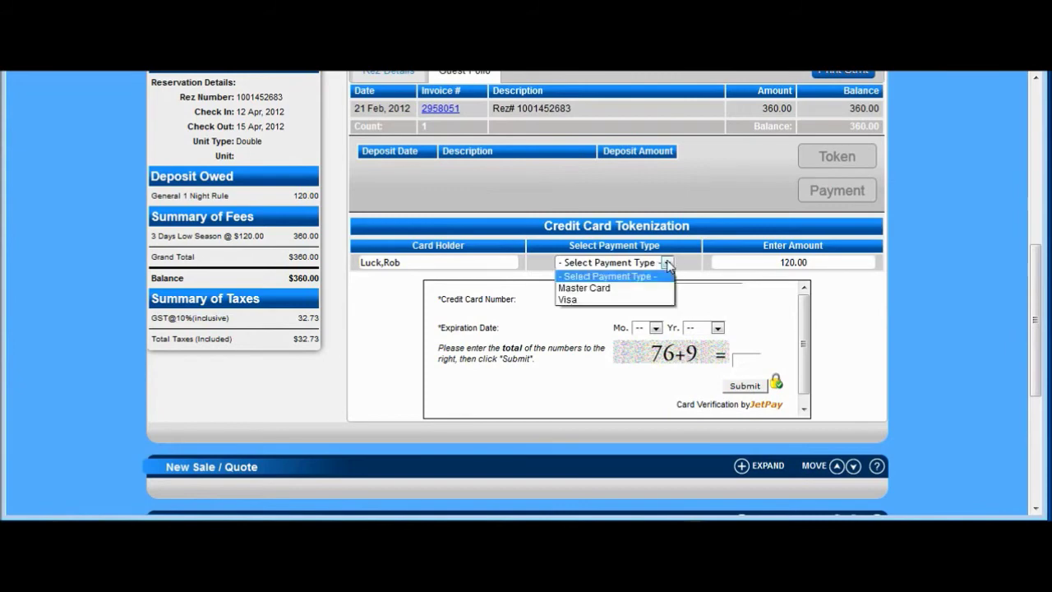
pyautogui.click(573, 300)
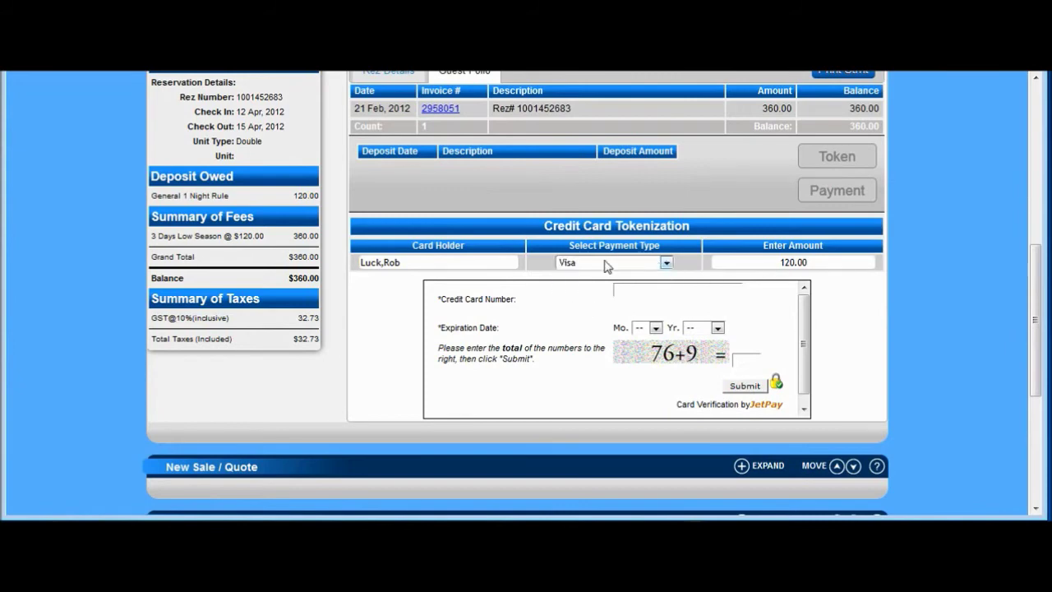
# Enter the credit card number and expiration date, answer the verification sum, and submit the card for verification
pyautogui.click(655, 289)
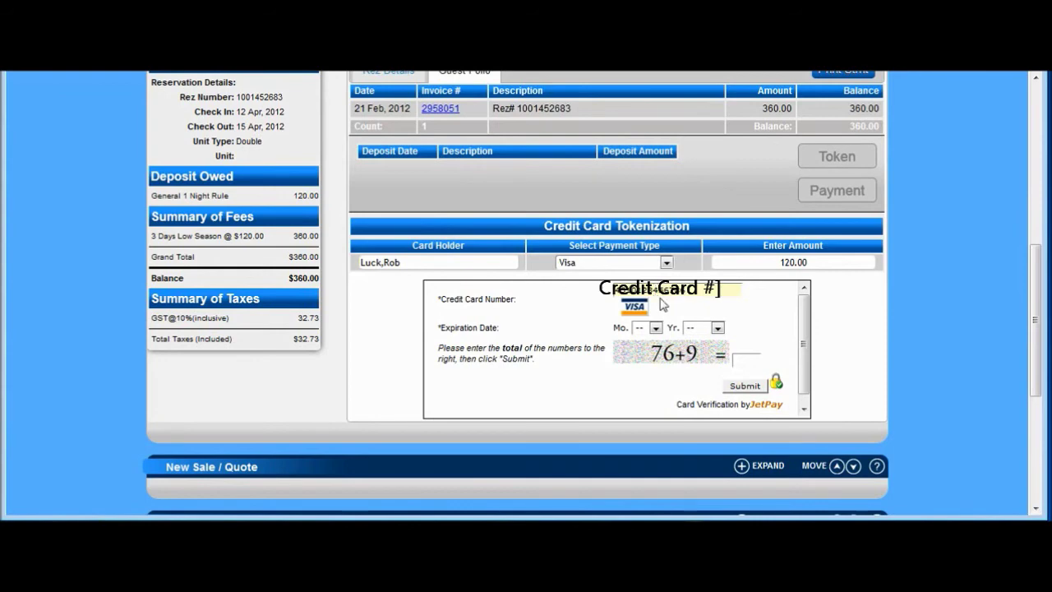
pyautogui.click(655, 327)
pyautogui.click(642, 363)
pyautogui.click(717, 327)
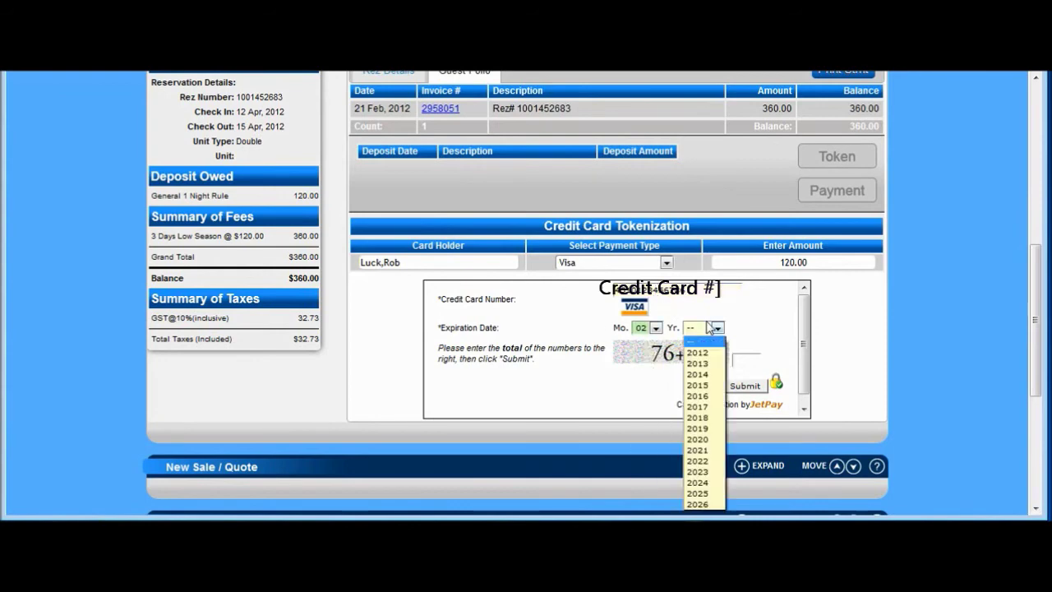
pyautogui.click(691, 375)
pyautogui.press('Tab')
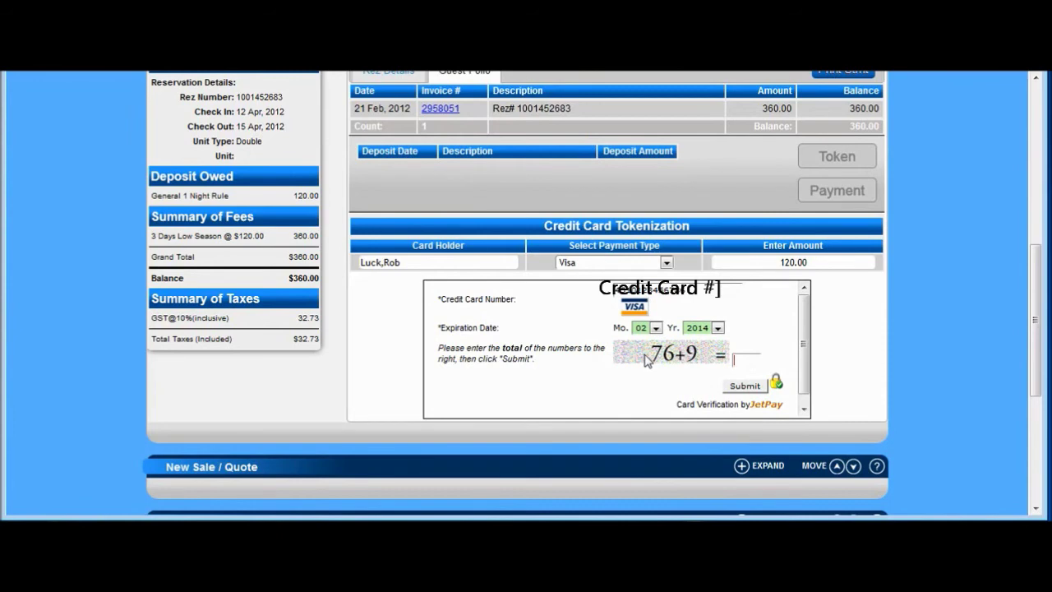
pyautogui.write('8')
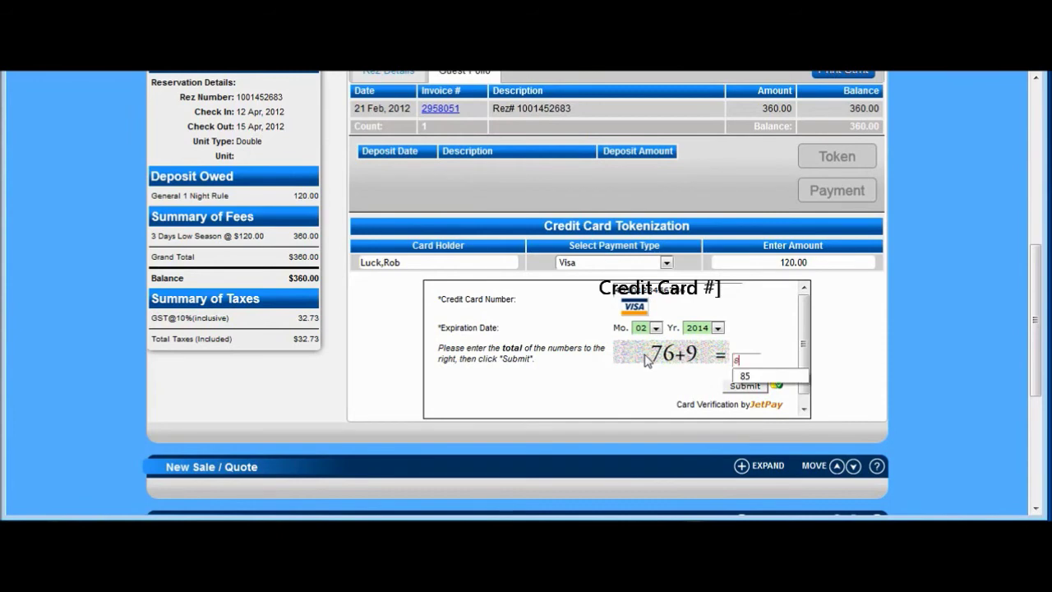
pyautogui.write('5')
pyautogui.click(745, 388)
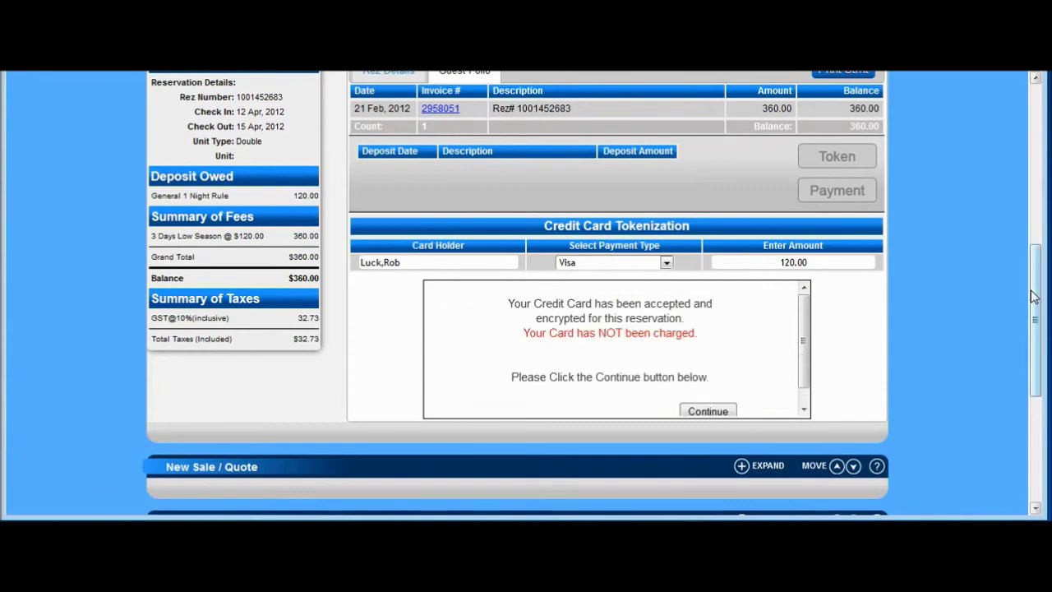
# Continue past the card verification and save the card token to the database
pyautogui.scroll(-1, 1032, 296)
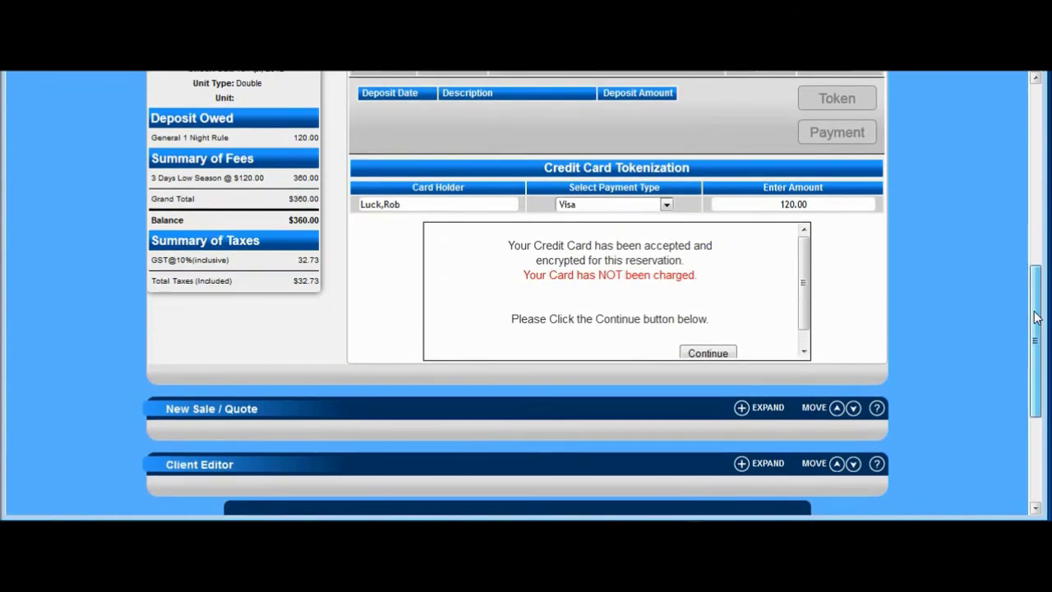
pyautogui.click(706, 353)
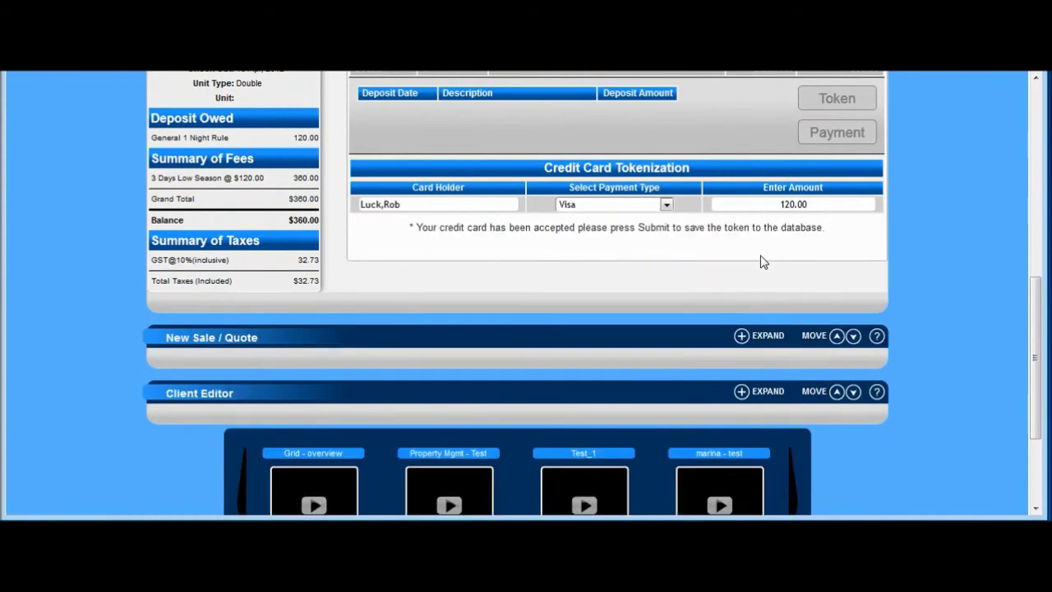
pyautogui.scroll(2, 1037, 296)
pyautogui.moveTo(1039, 289); pyautogui.dragTo(1042, 259)
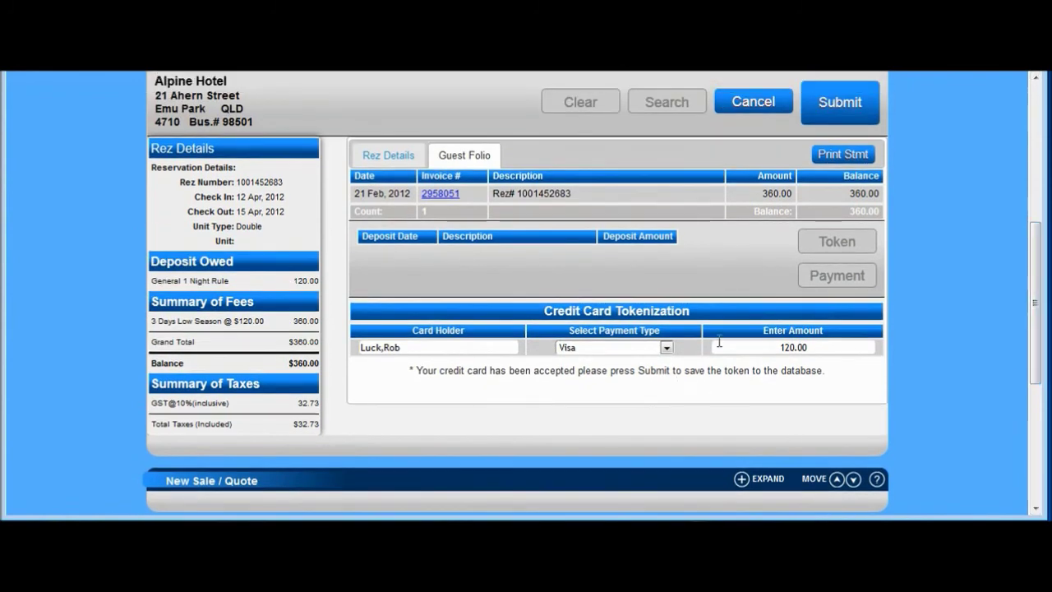
pyautogui.click(855, 104)
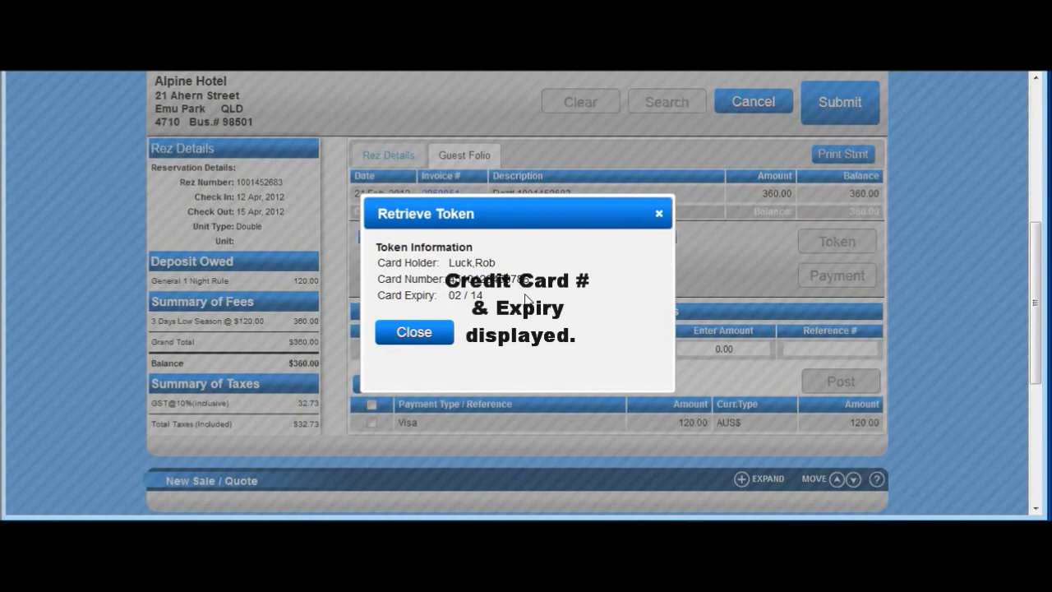
# Close the retrieved token information and submit the 120.00 Visa deposit payment
pyautogui.click(414, 332)
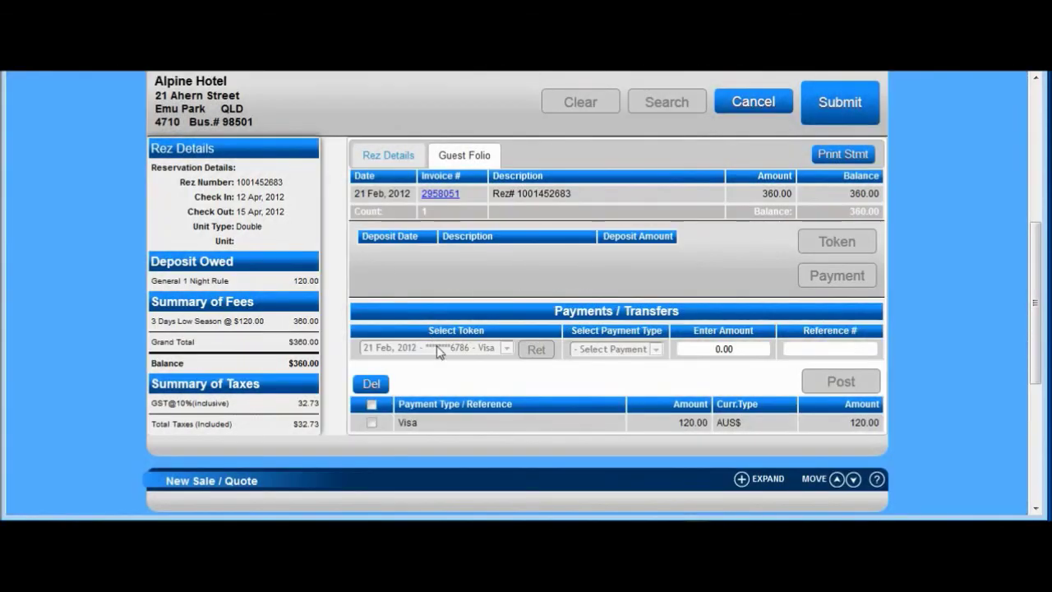
pyautogui.click(833, 100)
# Expand the Availability Grid section again
pyautogui.moveTo(1042, 248); pyautogui.dragTo(1037, 177)
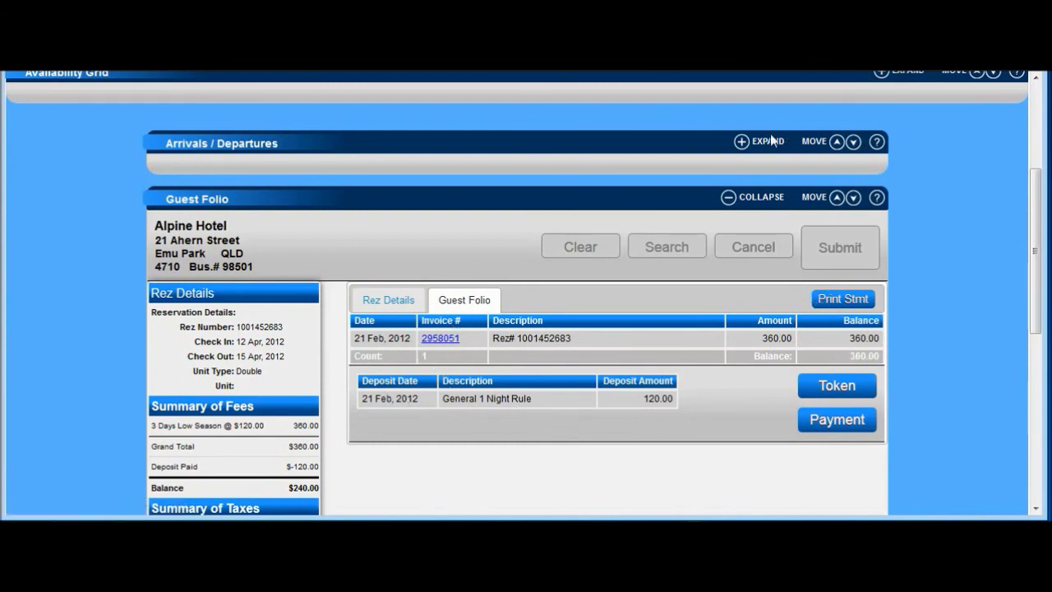
pyautogui.scroll(3, 1037, 247)
pyautogui.click(900, 216)
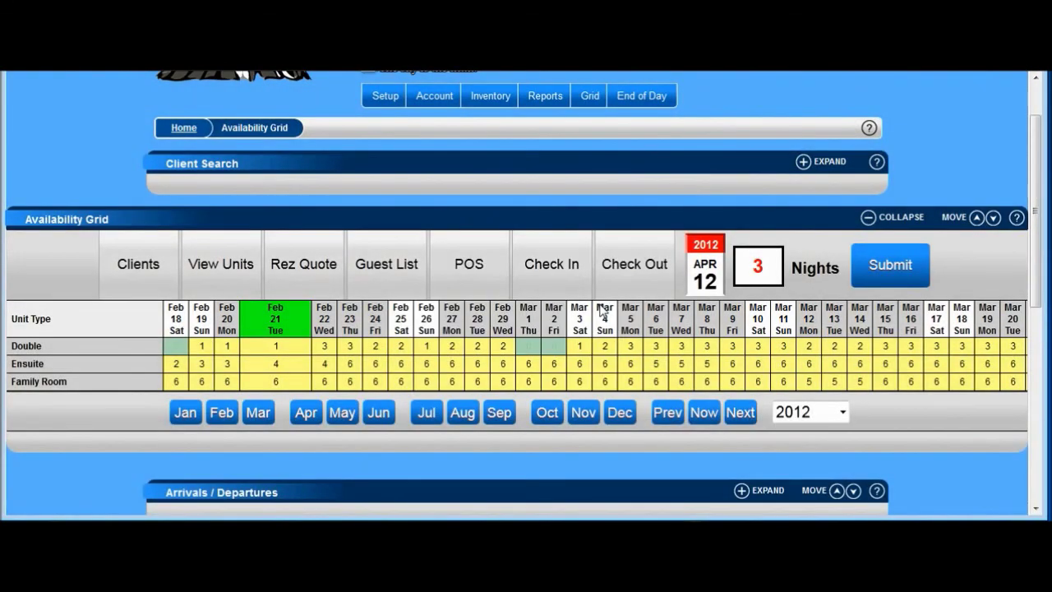